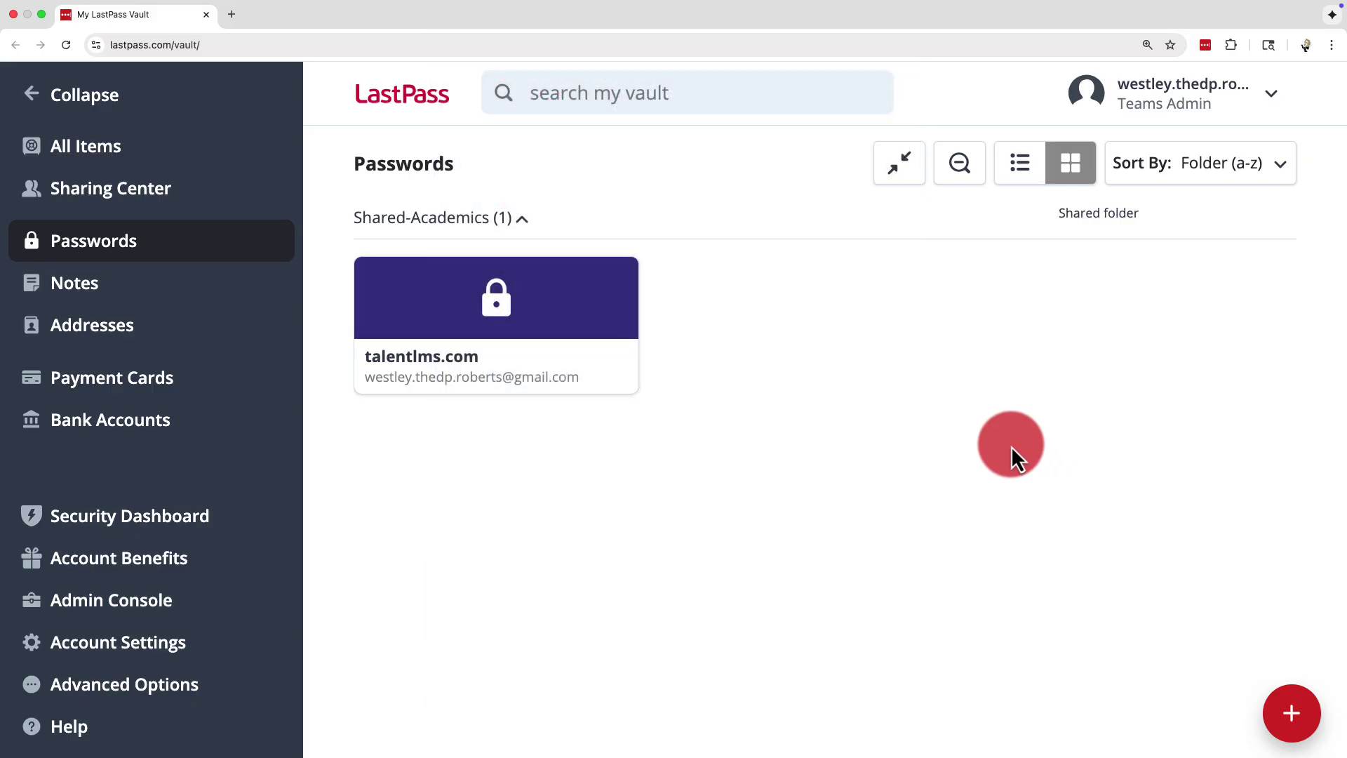
Enable LastPass MFA under Multifactor Options and confirm with the master password.
{"action": "left_click", "coordinate": [235, 627]}
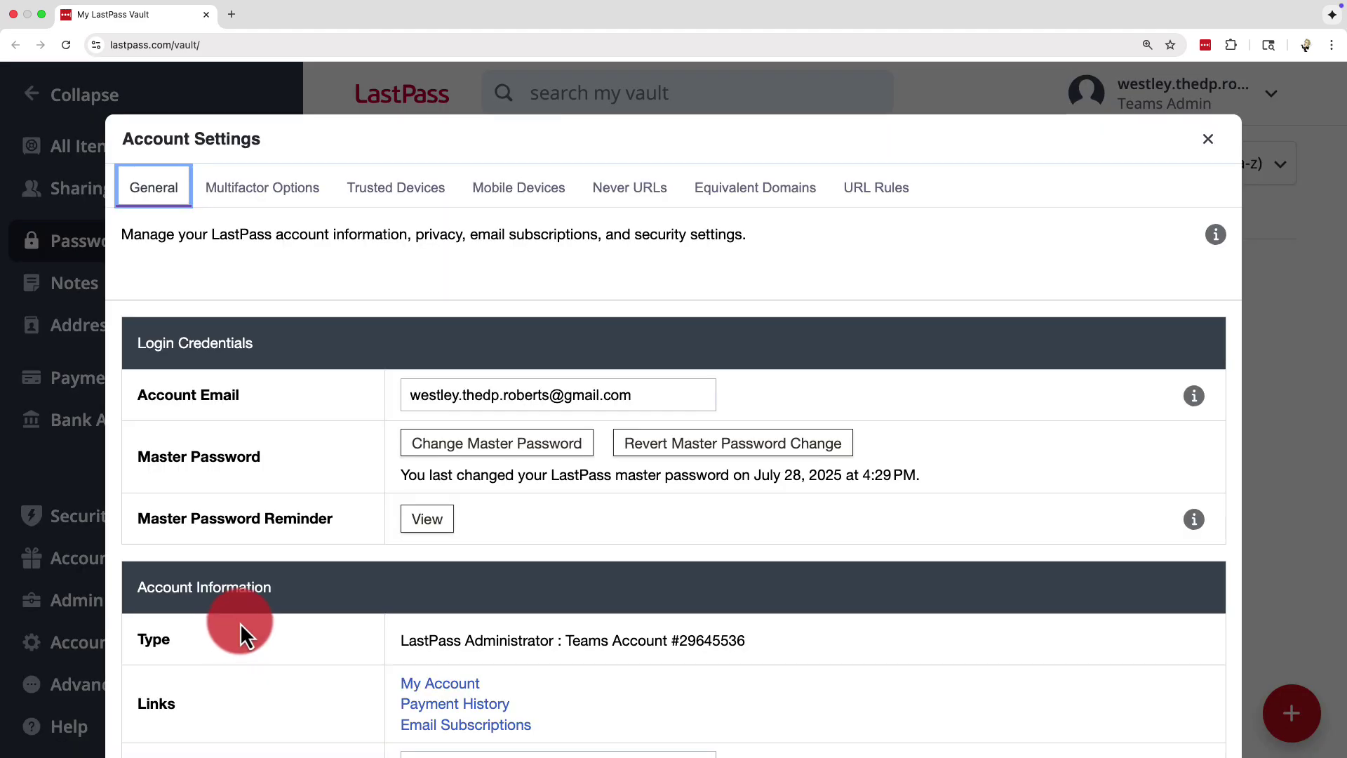
{"action": "left_click", "coordinate": [294, 203]}
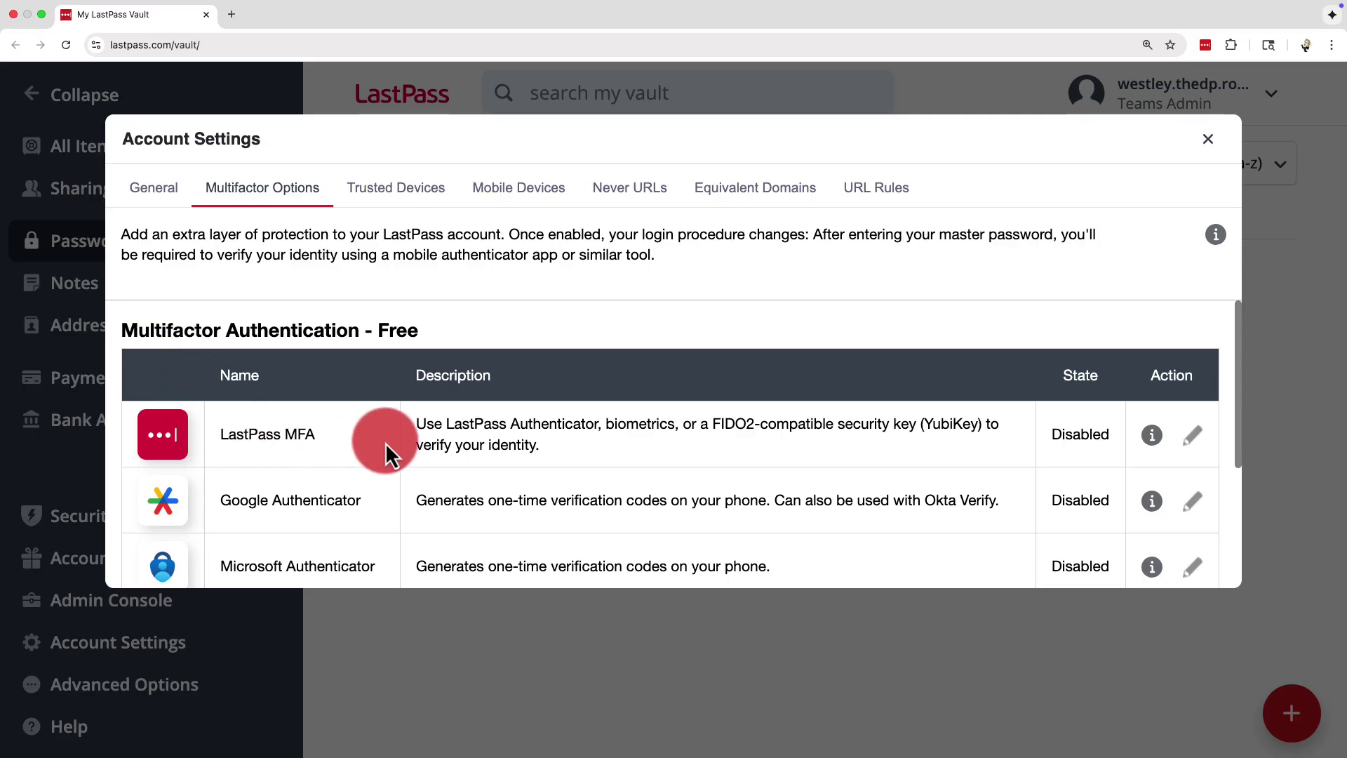
{"action": "left_click", "coordinate": [1193, 435]}
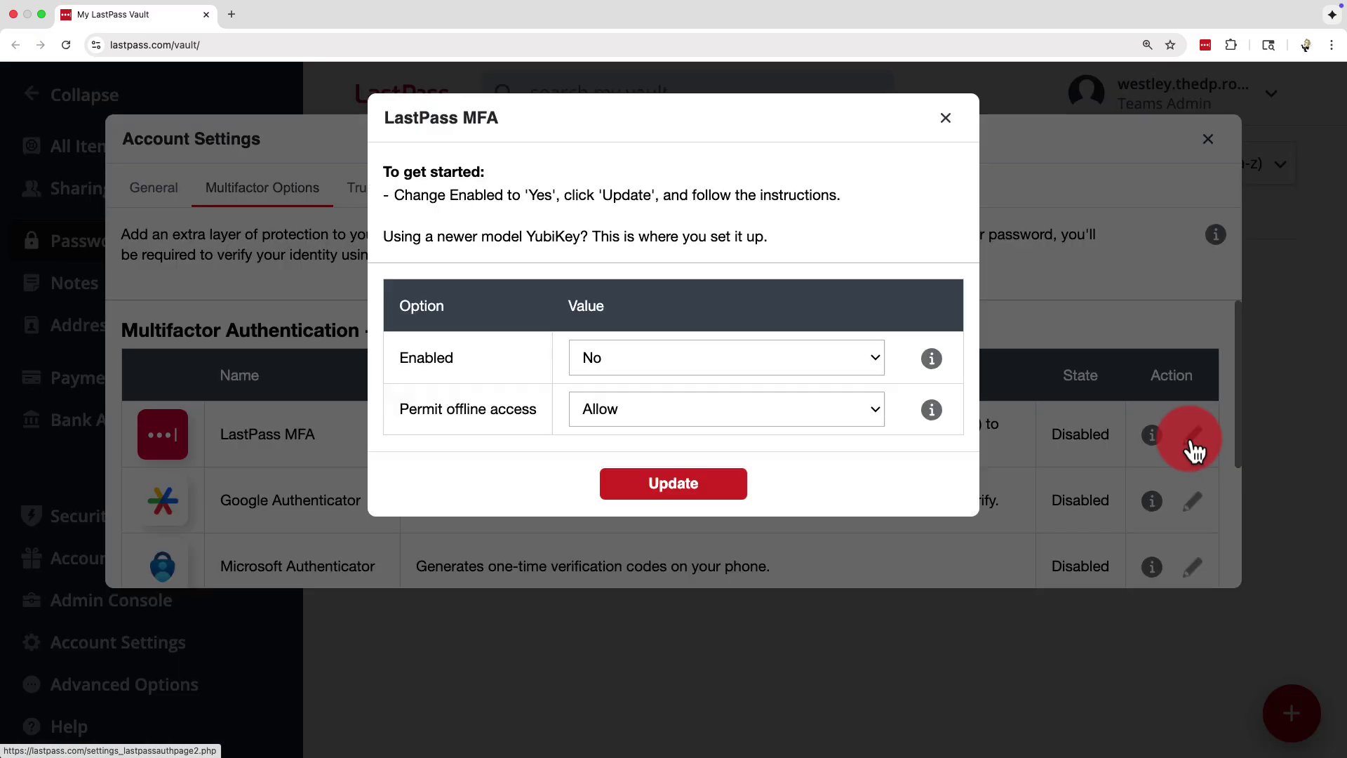
{"action": "left_click", "coordinate": [812, 361]}
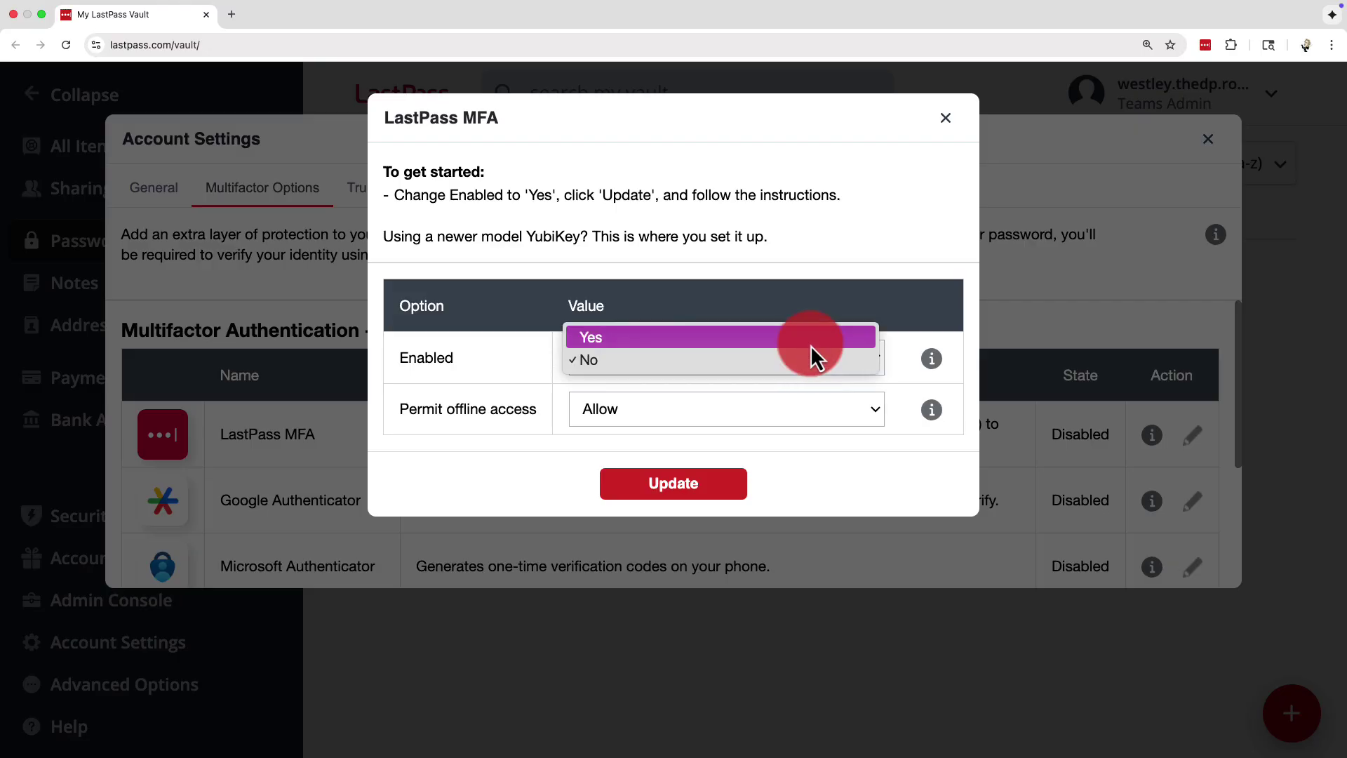
{"action": "left_click", "coordinate": [810, 345]}
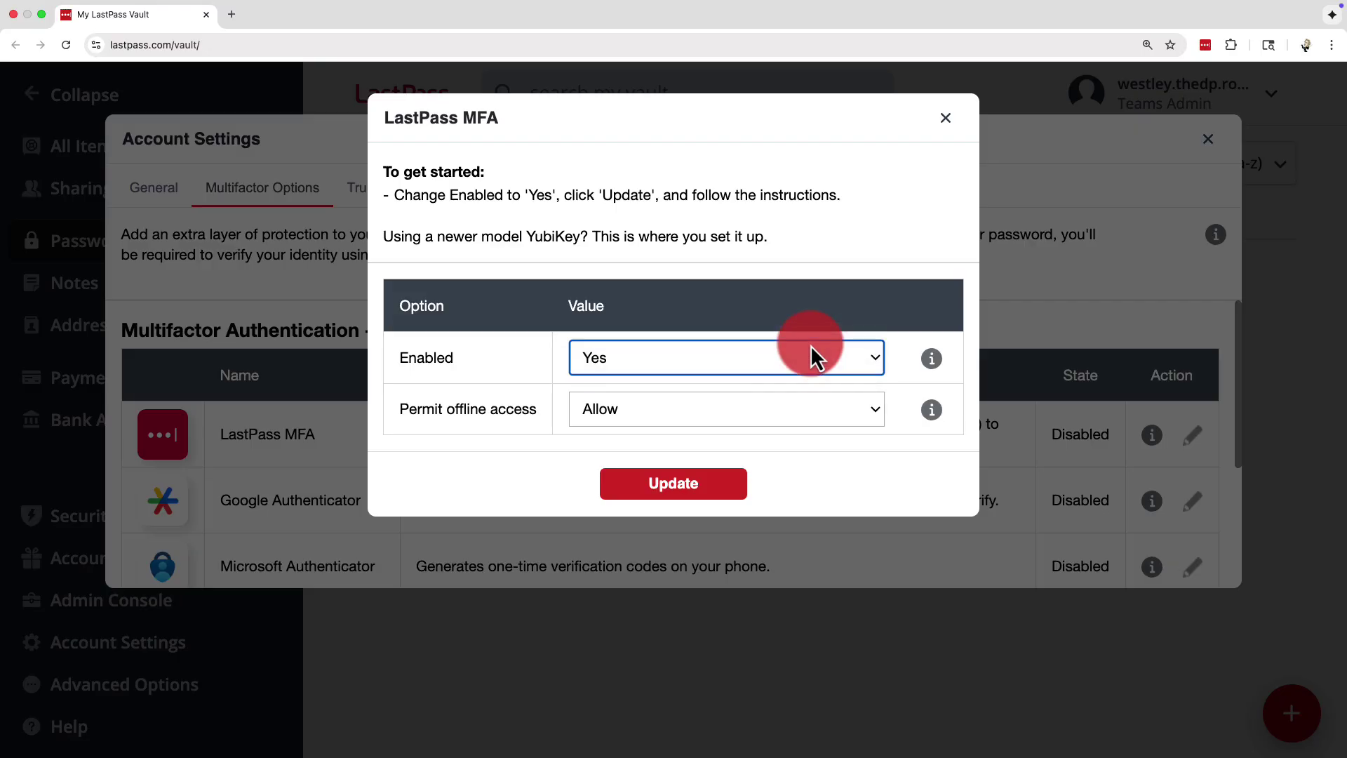
{"action": "left_click", "coordinate": [703, 490]}
{"action": "type", "text": "•••••"}
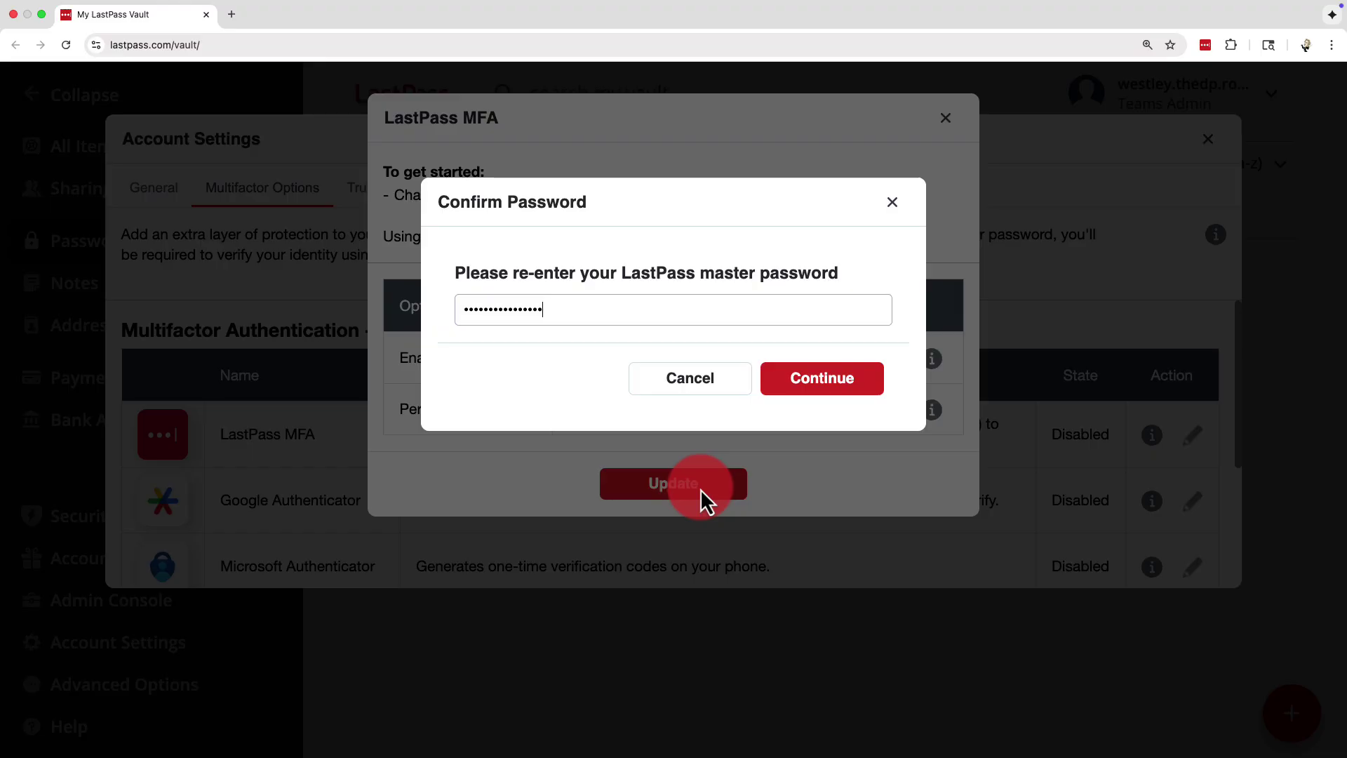
{"action": "key", "text": "Return"}
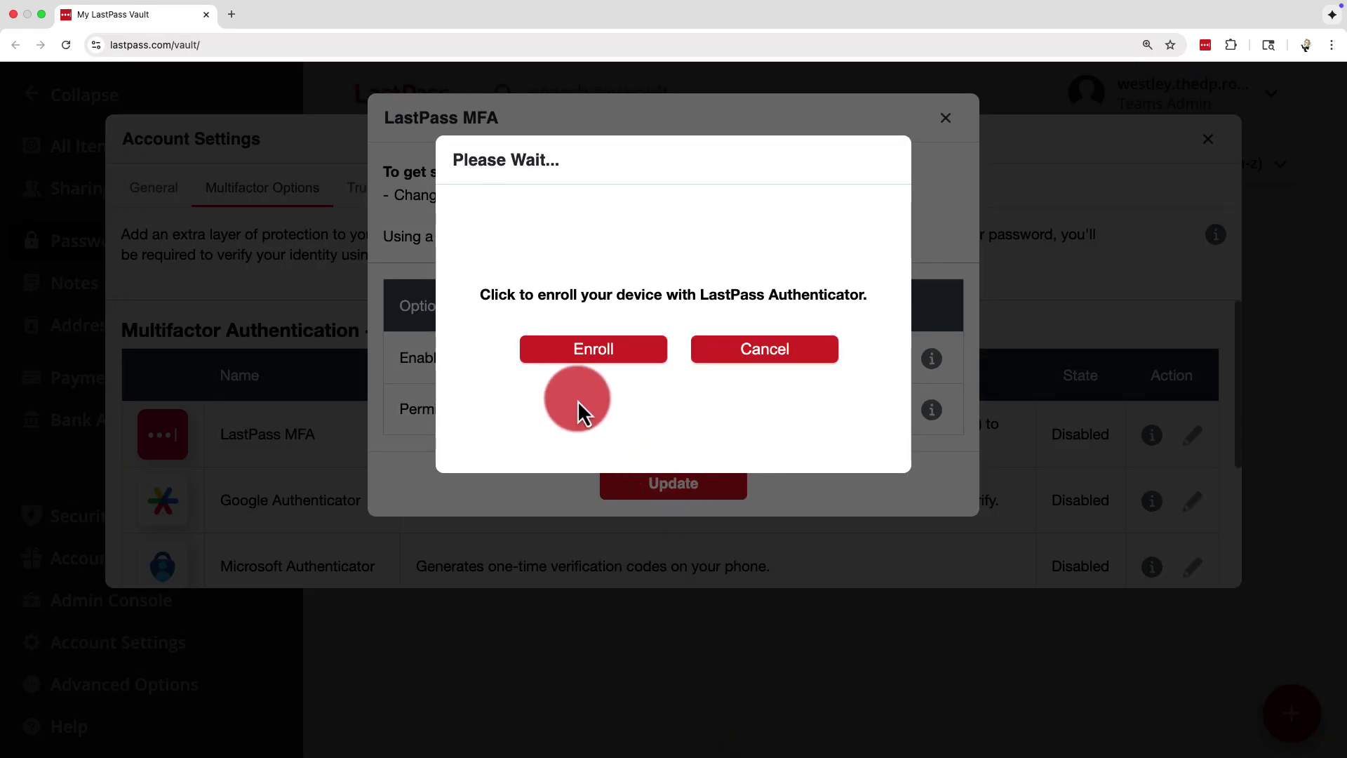
Enroll the device by setting up the LastPass Authenticator mobile app as primary method.
{"action": "left_click", "coordinate": [587, 359]}
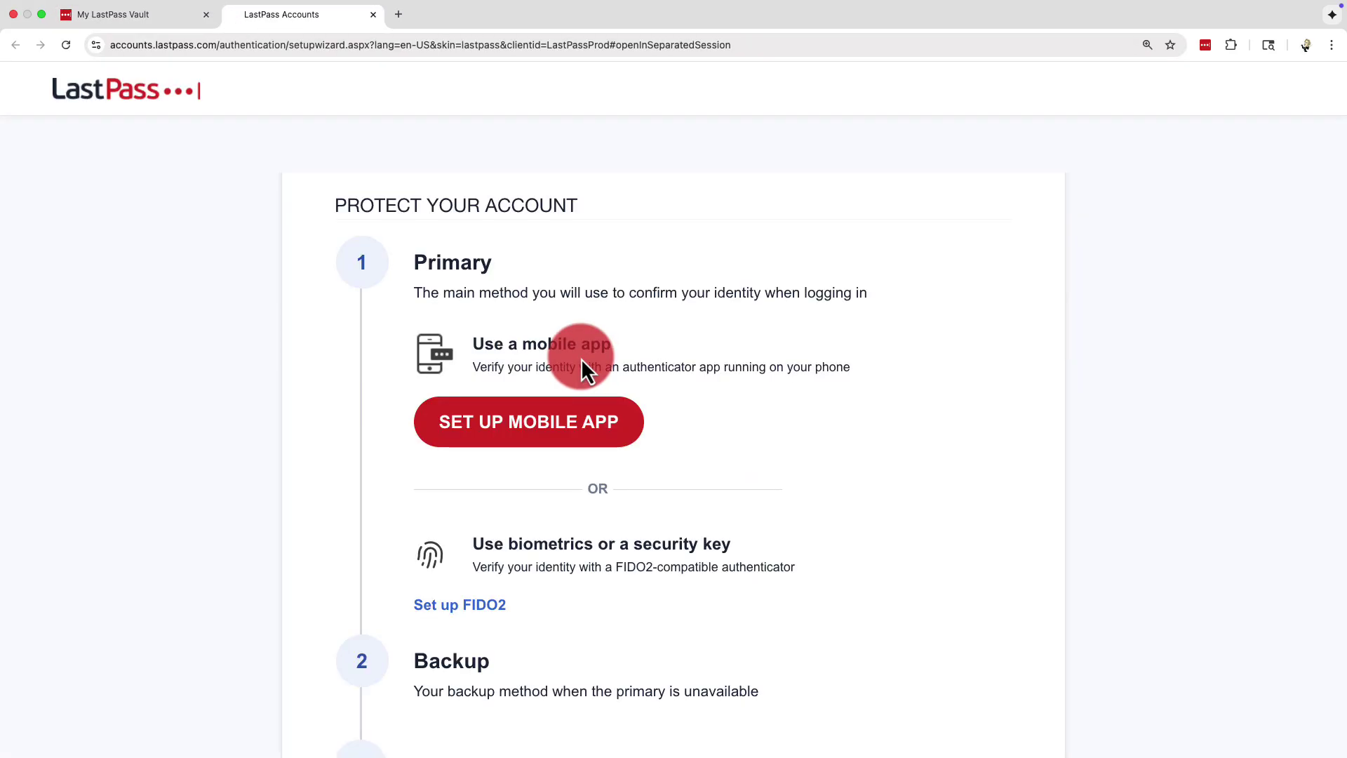
{"action": "left_click", "coordinate": [530, 418]}
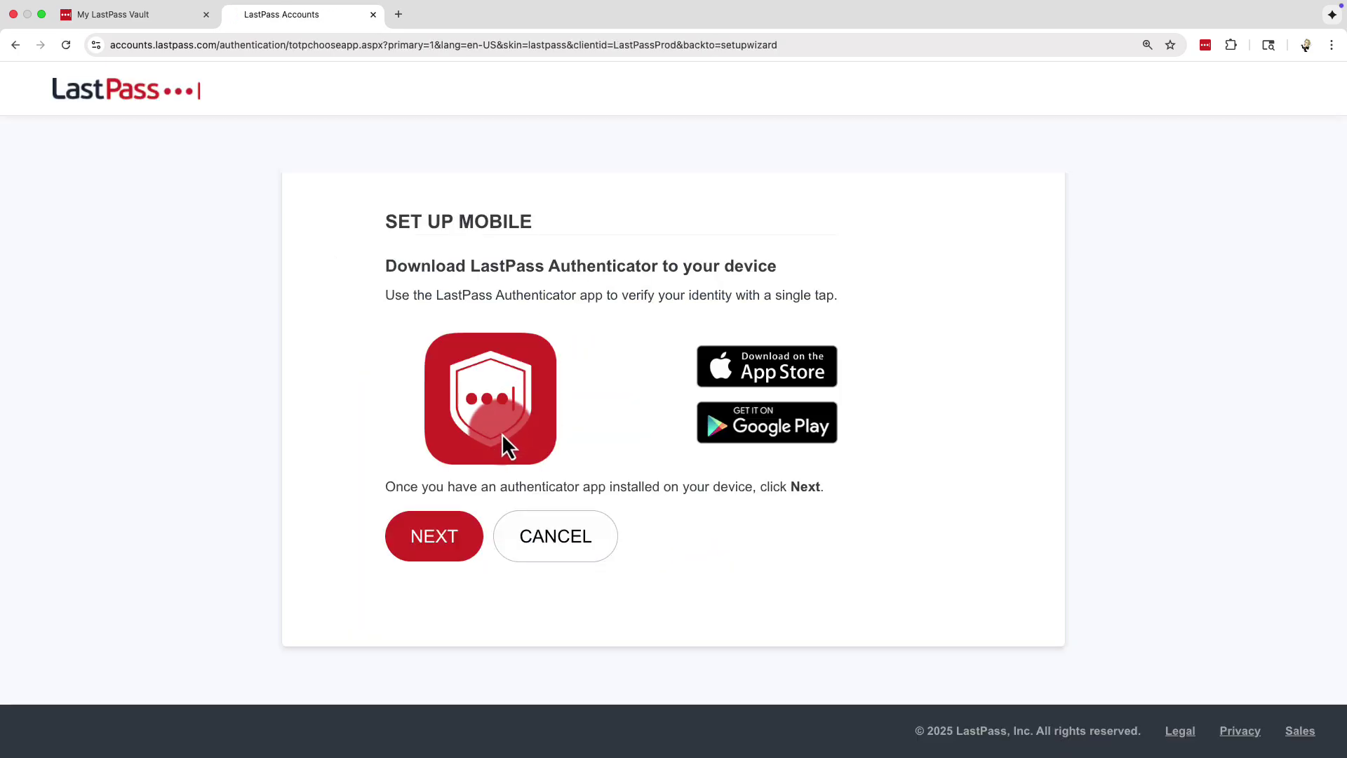
{"action": "left_click", "coordinate": [432, 539]}
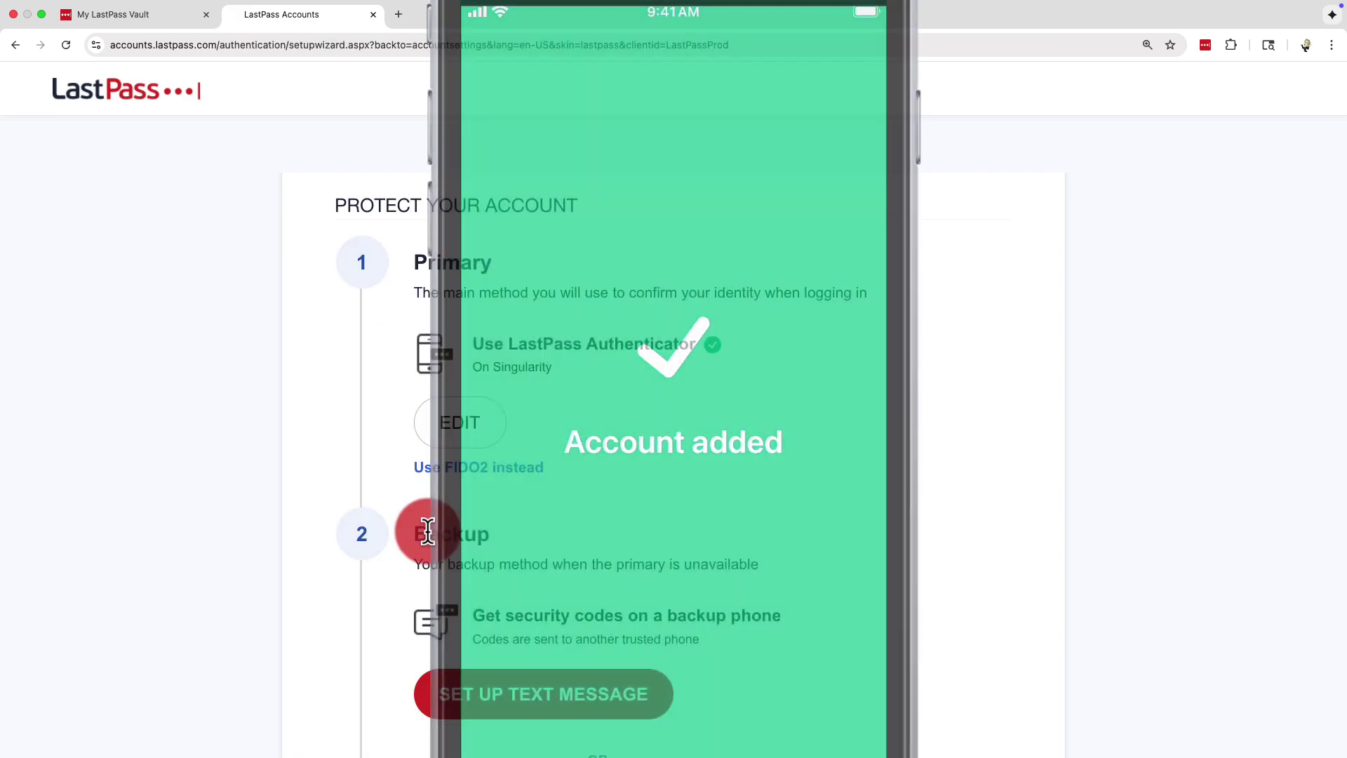
{"action": "scroll", "coordinate": [427, 532], "scroll_direction": "down", "scroll_amount": 1}
{"action": "scroll", "coordinate": [428, 532], "scroll_direction": "down", "scroll_amount": 2}
{"action": "scroll", "coordinate": [428, 532], "scroll_direction": "down", "scroll_amount": 2}
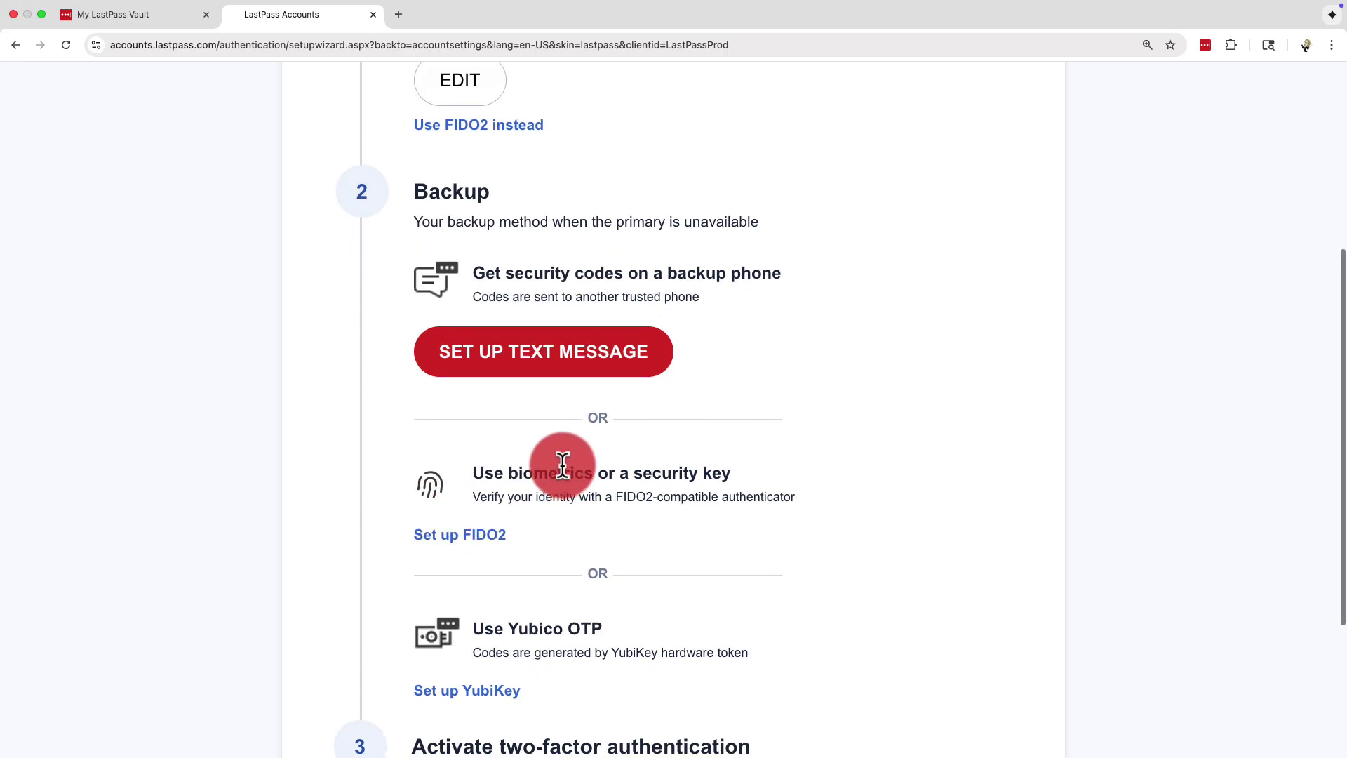
Verify a text-message backup phone number and activate two-factor authentication.
{"action": "left_click", "coordinate": [621, 362]}
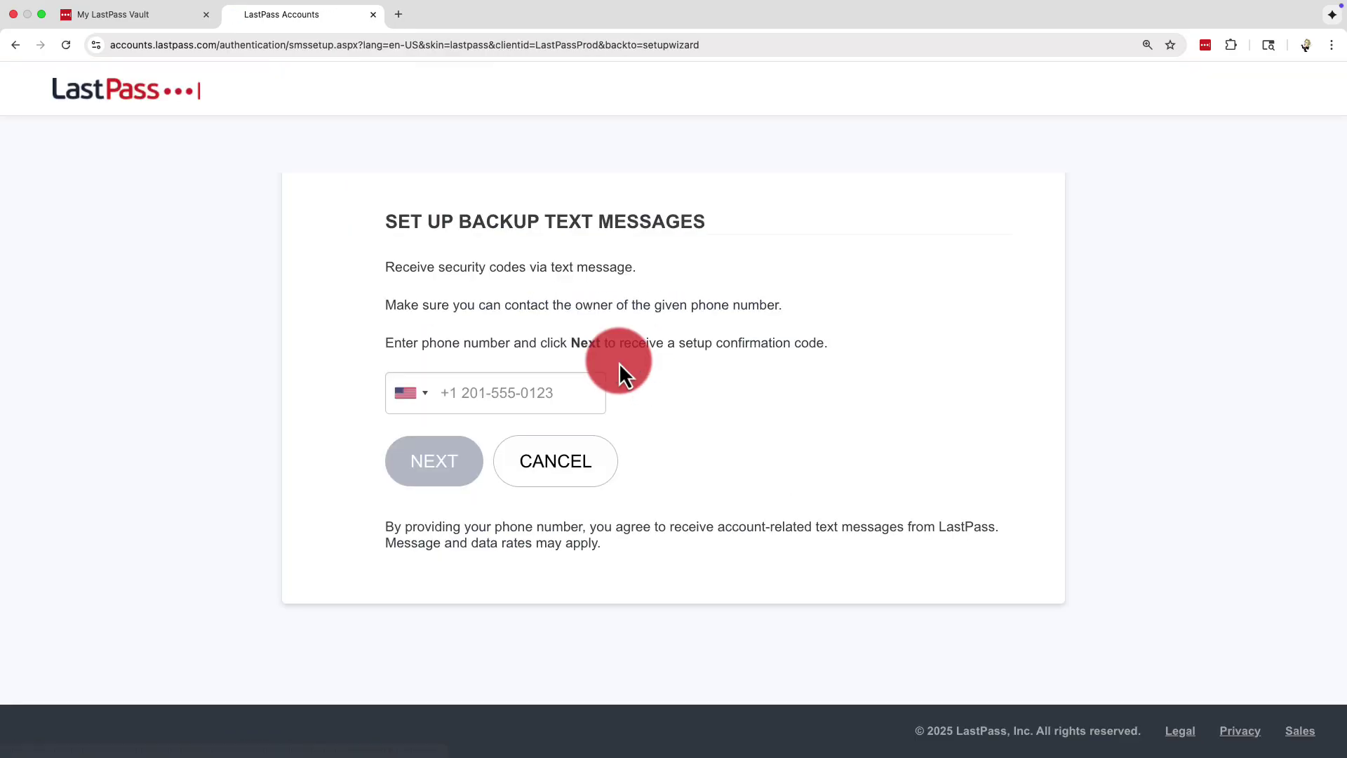
{"action": "left_click", "coordinate": [551, 385]}
{"action": "type", "text": "720756694"}
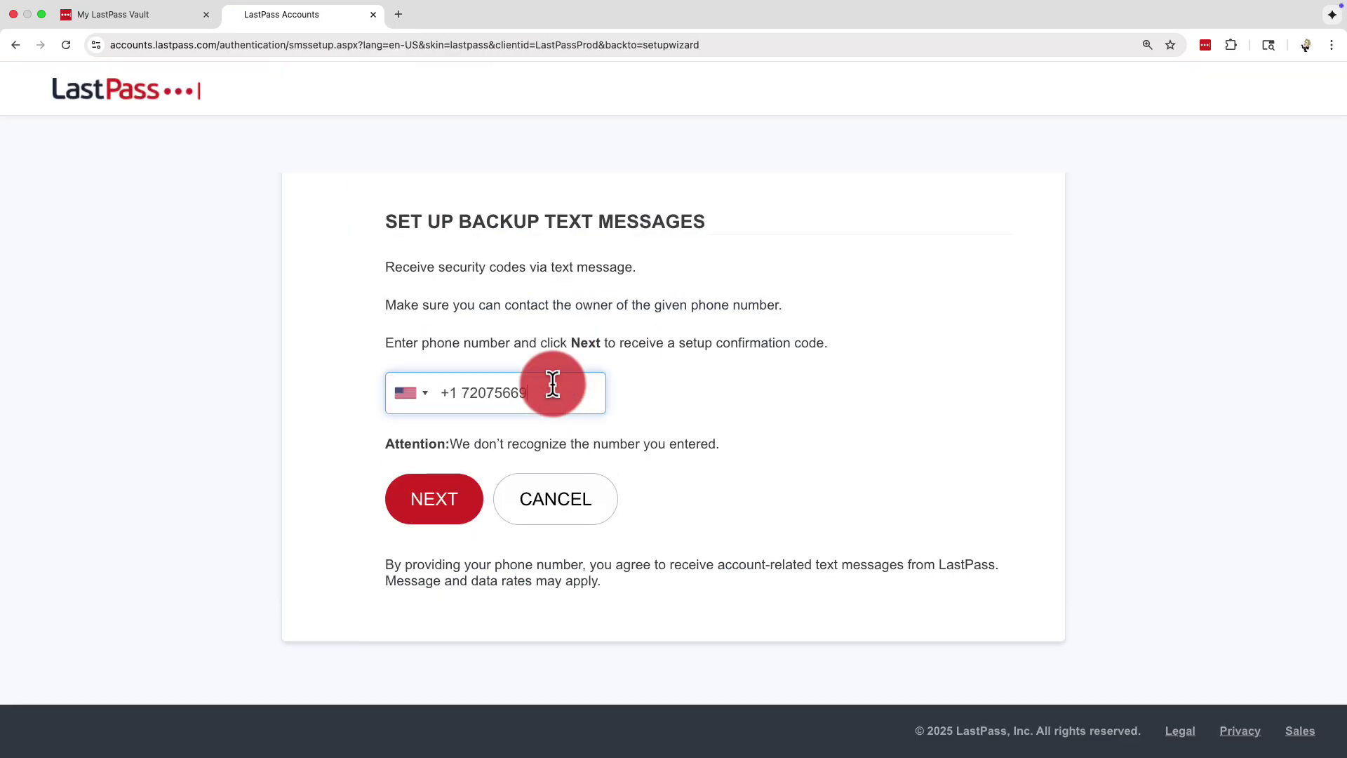
{"action": "left_click", "coordinate": [450, 463]}
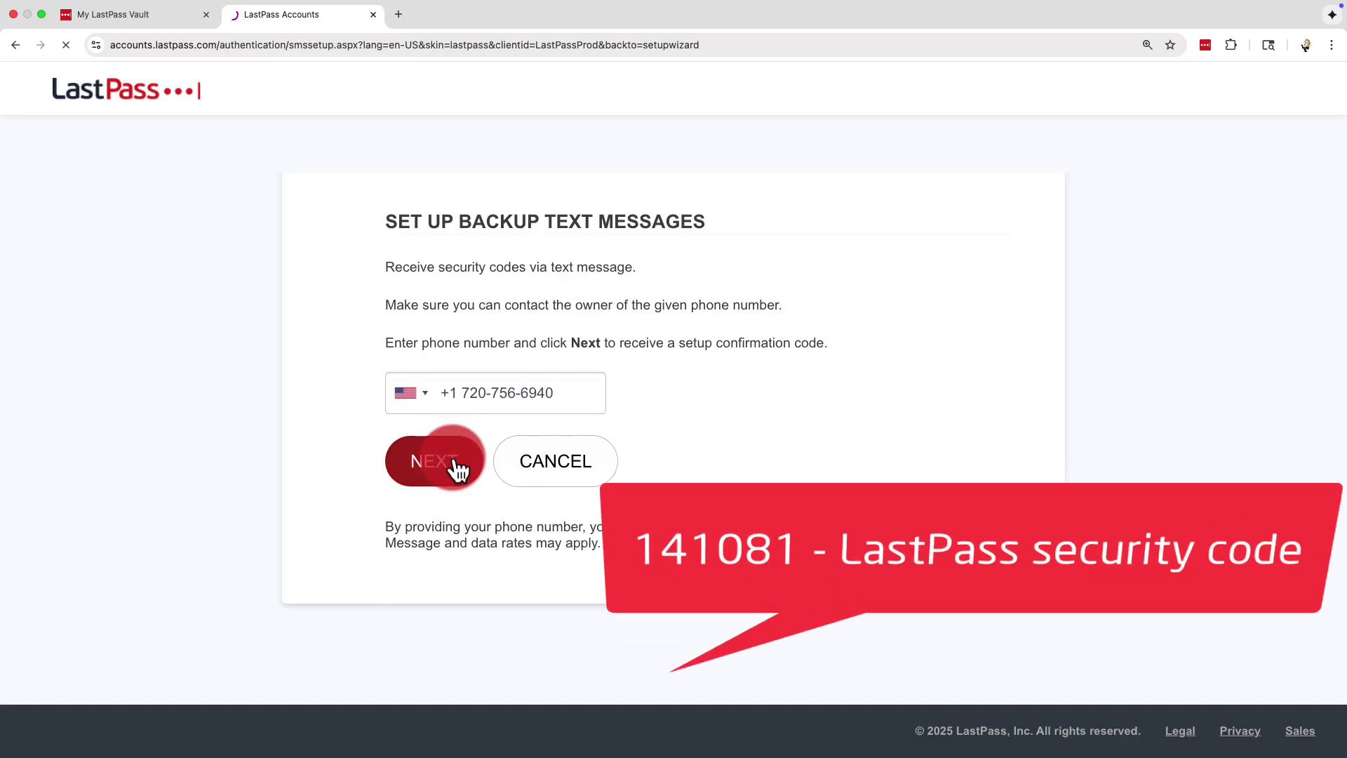
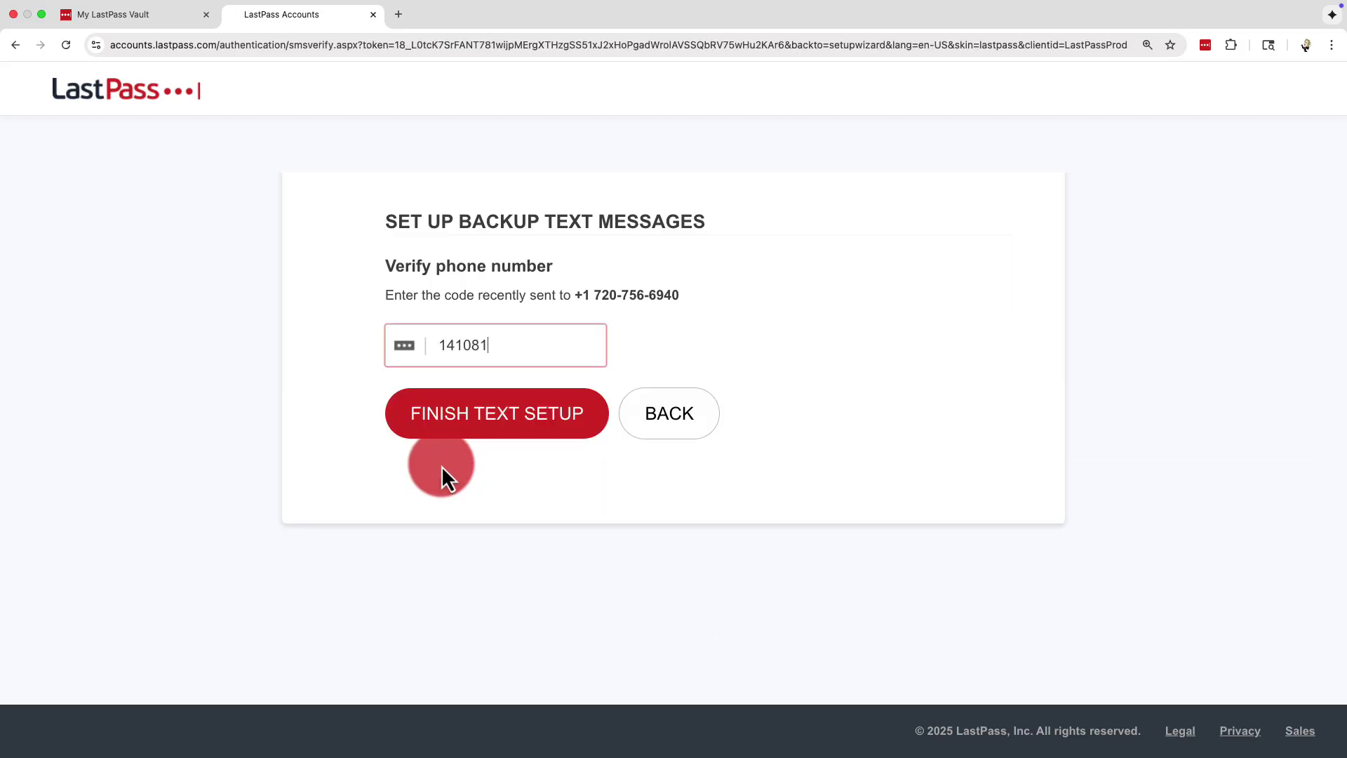
{"action": "left_click", "coordinate": [466, 434]}
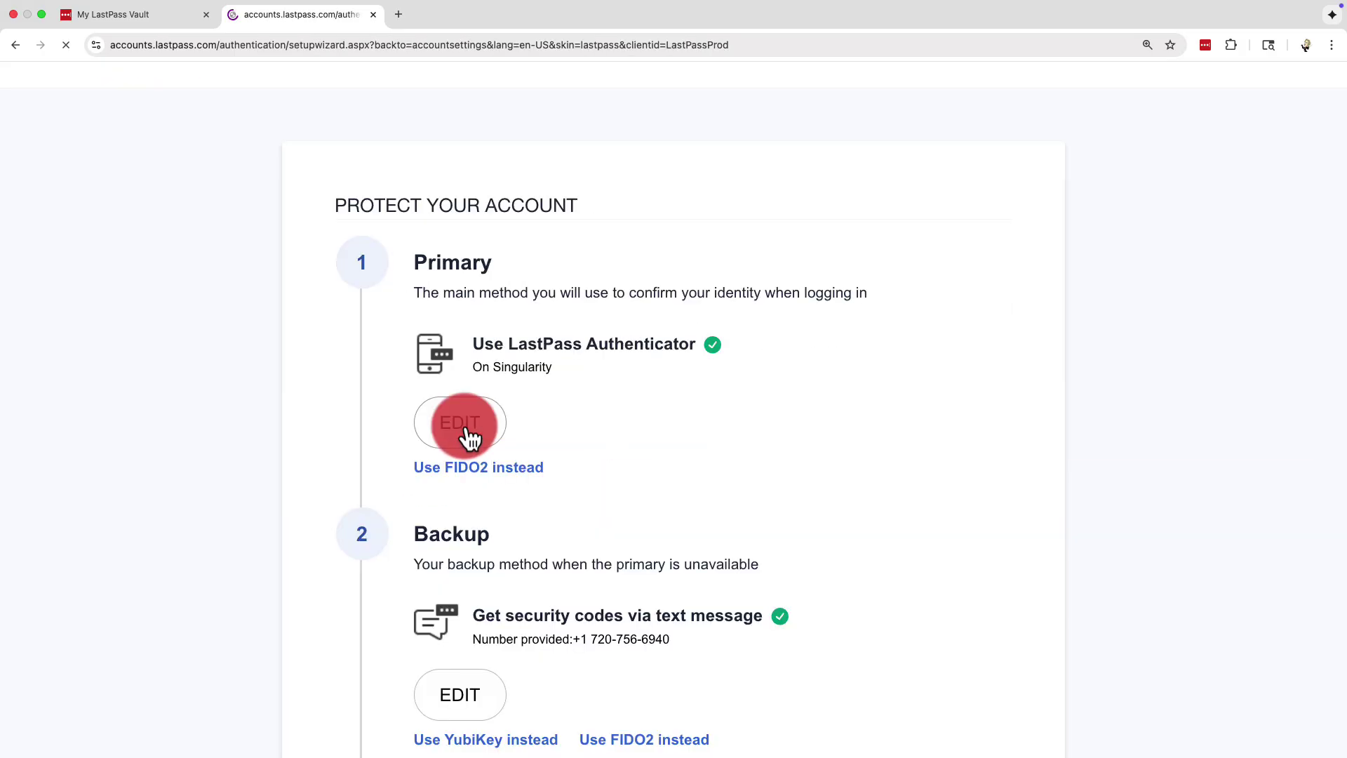
{"action": "scroll", "coordinate": [466, 434], "scroll_direction": "down", "scroll_amount": 5}
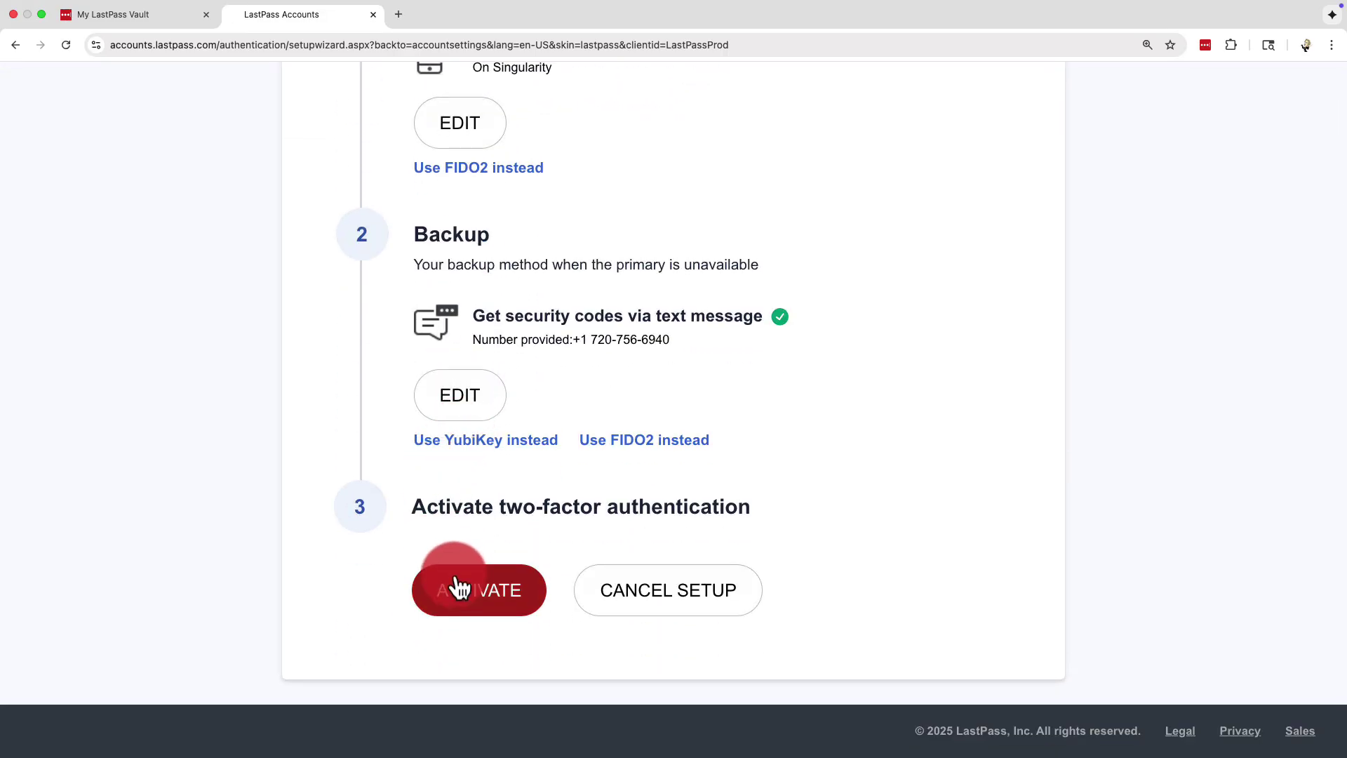
{"action": "left_click", "coordinate": [460, 582]}
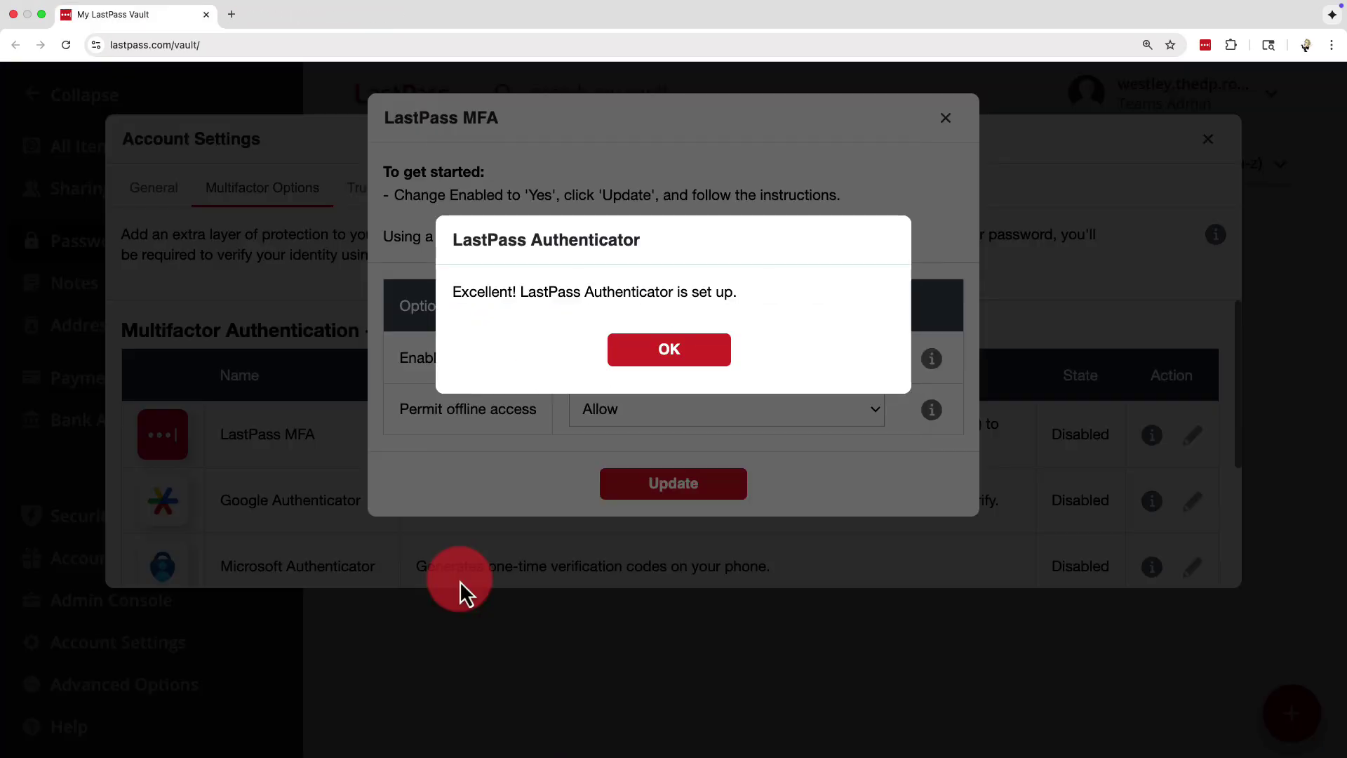
Dismiss both setup confirmations and log out from the browser extension's Account tab.
{"action": "left_click", "coordinate": [680, 360]}
{"action": "left_click", "coordinate": [680, 359]}
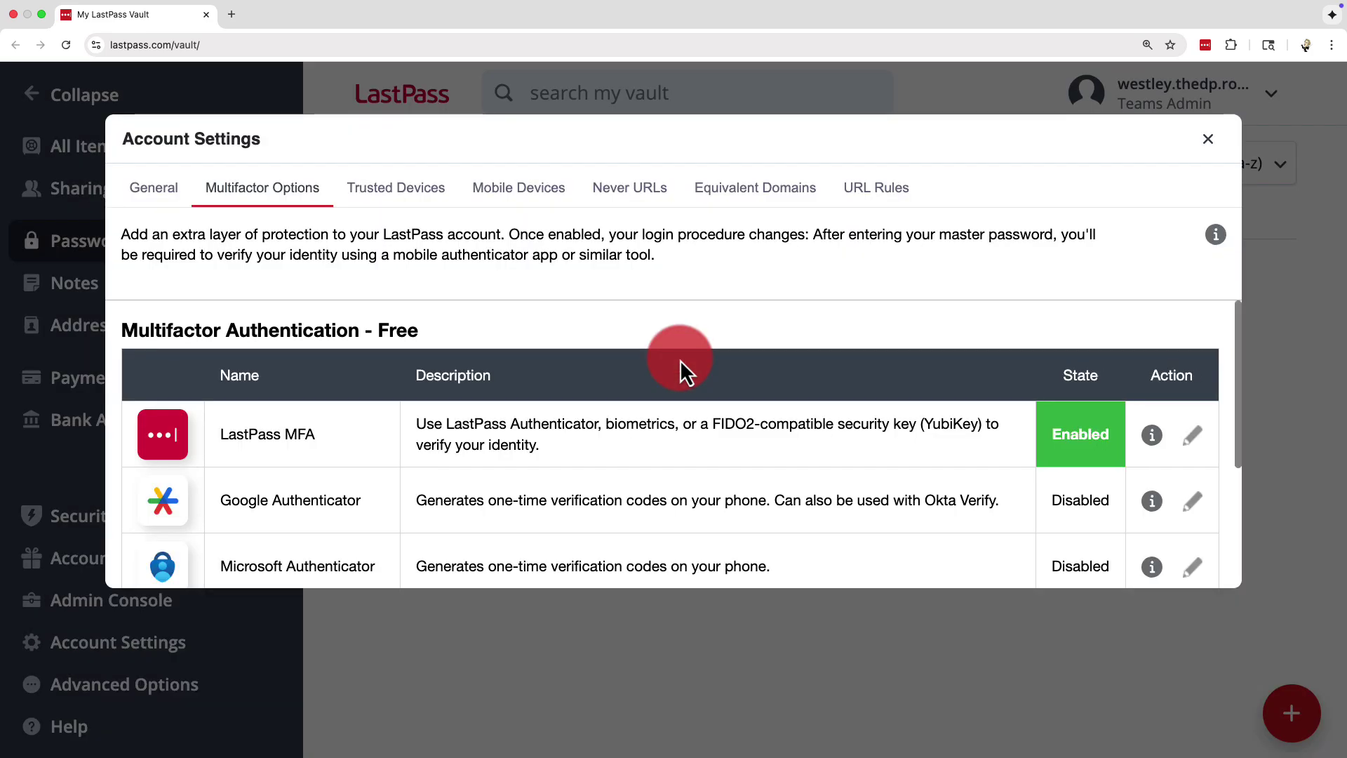
{"action": "left_click", "coordinate": [1205, 44]}
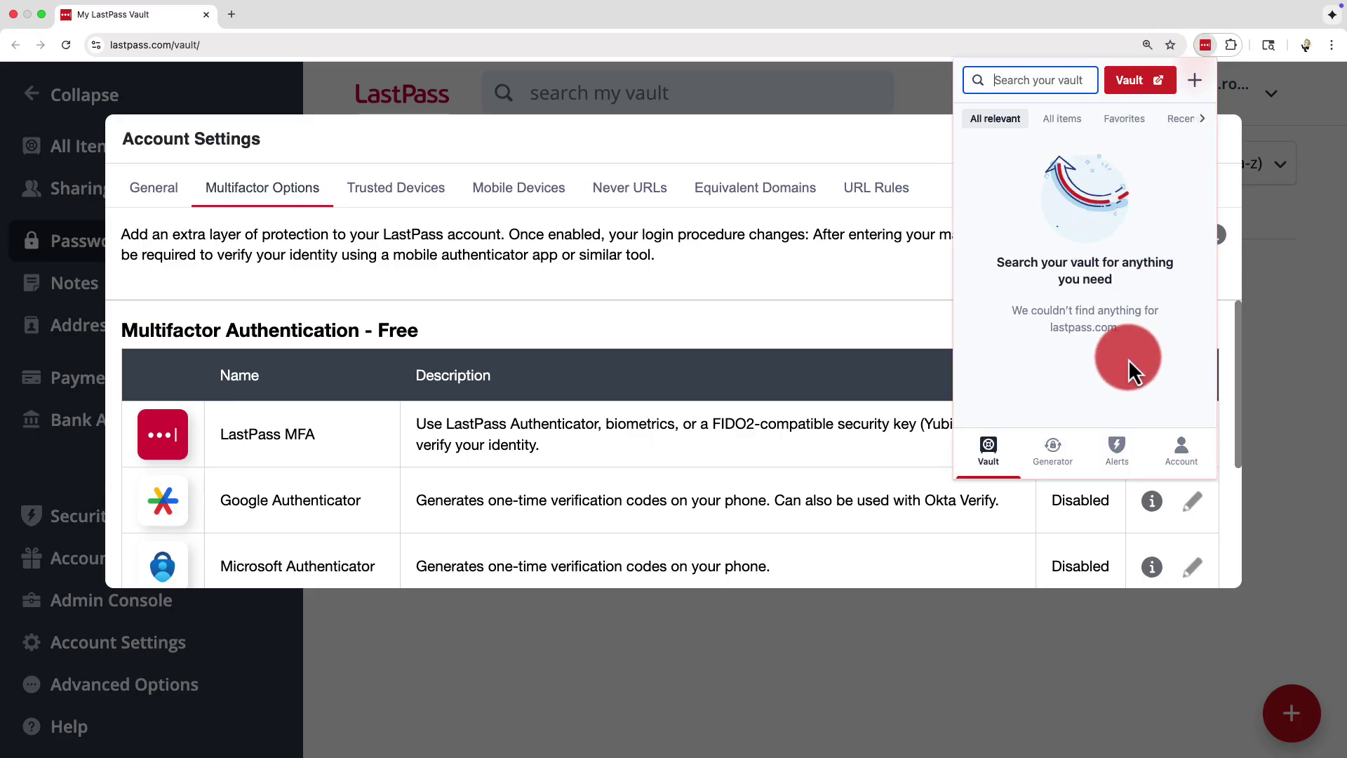
{"action": "left_click", "coordinate": [1177, 455]}
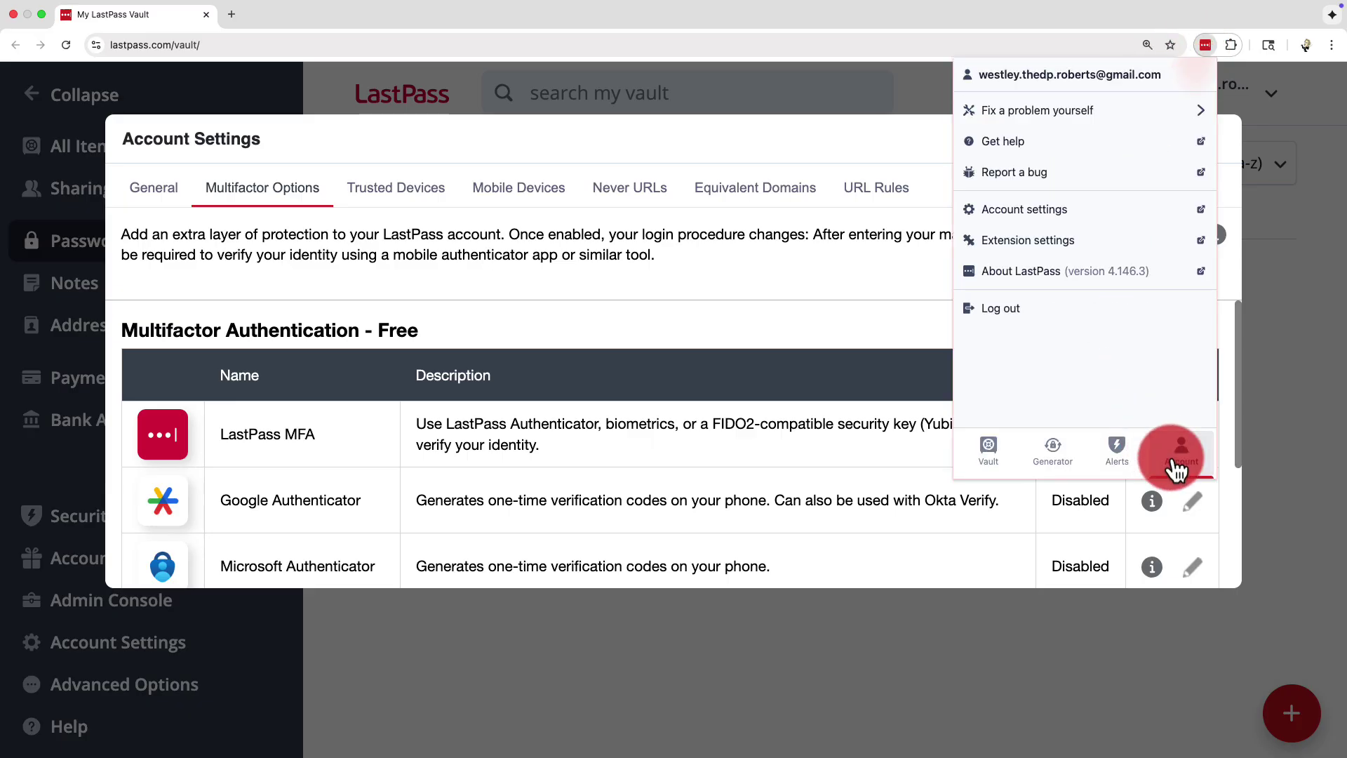
{"action": "left_click", "coordinate": [1046, 311]}
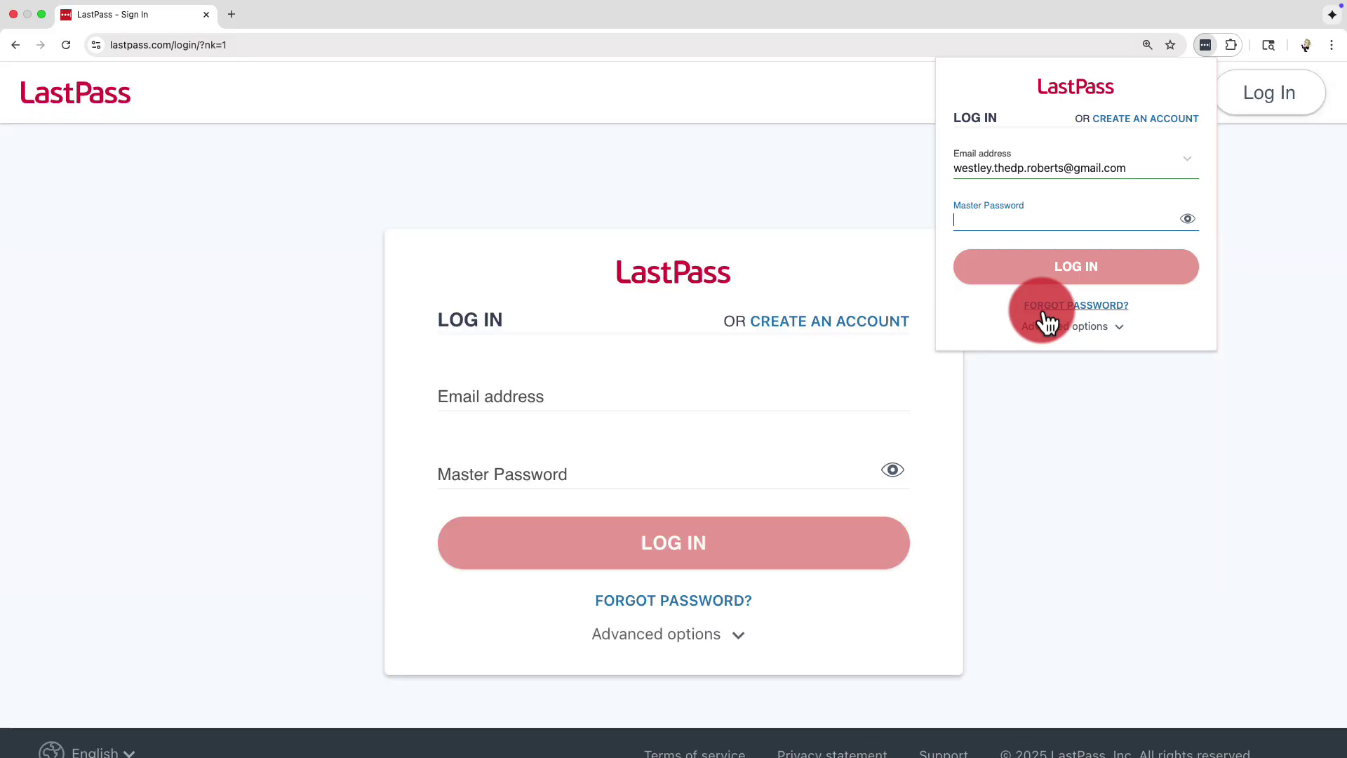
{"action": "type", "text": "••"}
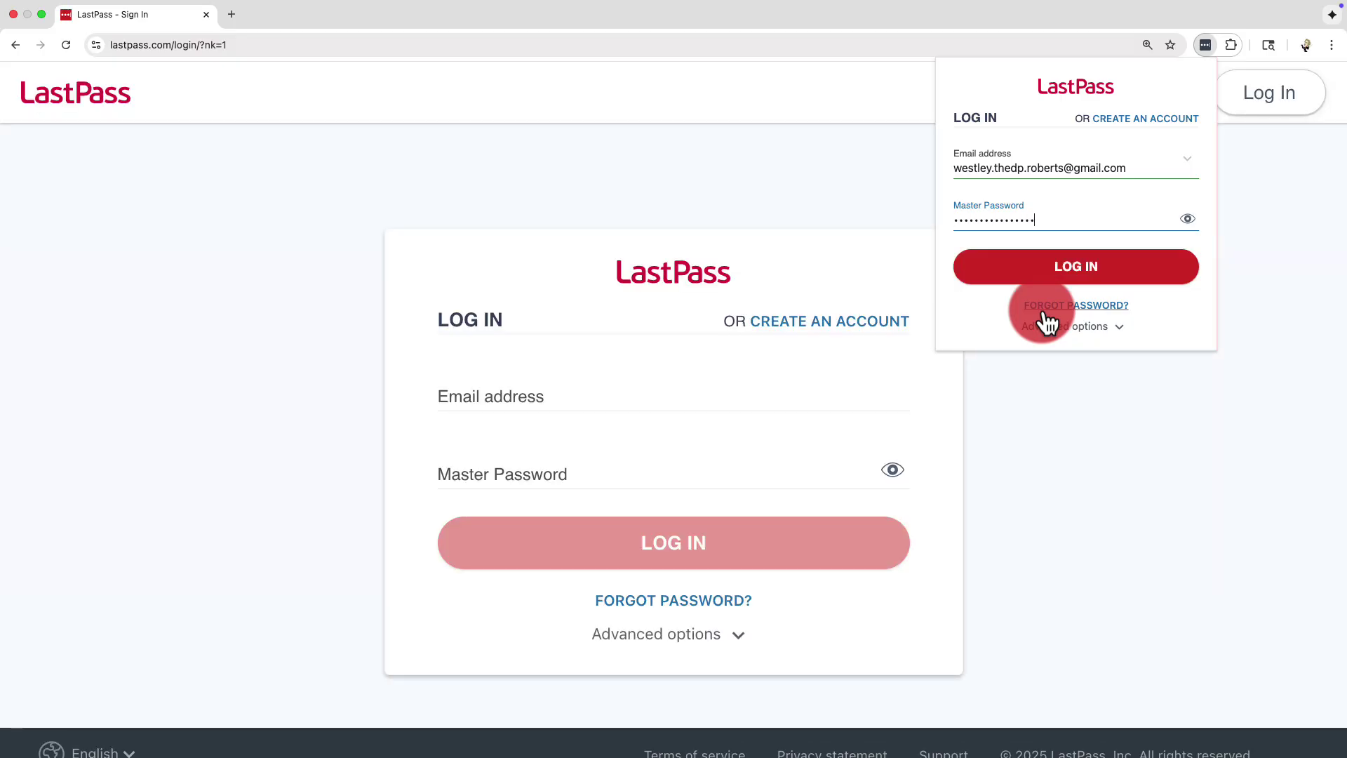
Log back in through the extension with the master password and multifactor approval.
{"action": "key", "text": "Return"}
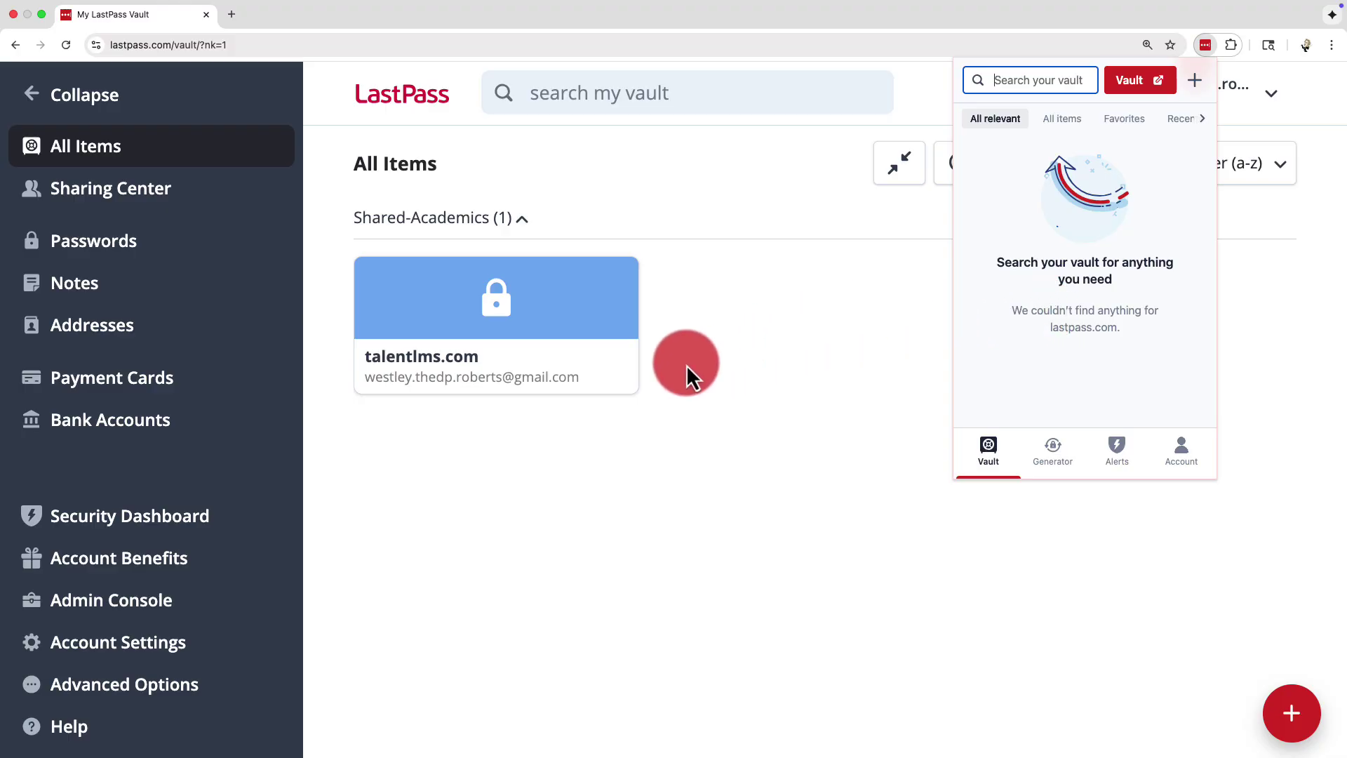
Enable passwordless login with LastPass Authenticator under Passwordless Options, confirming with the master password.
{"action": "left_click", "coordinate": [240, 628]}
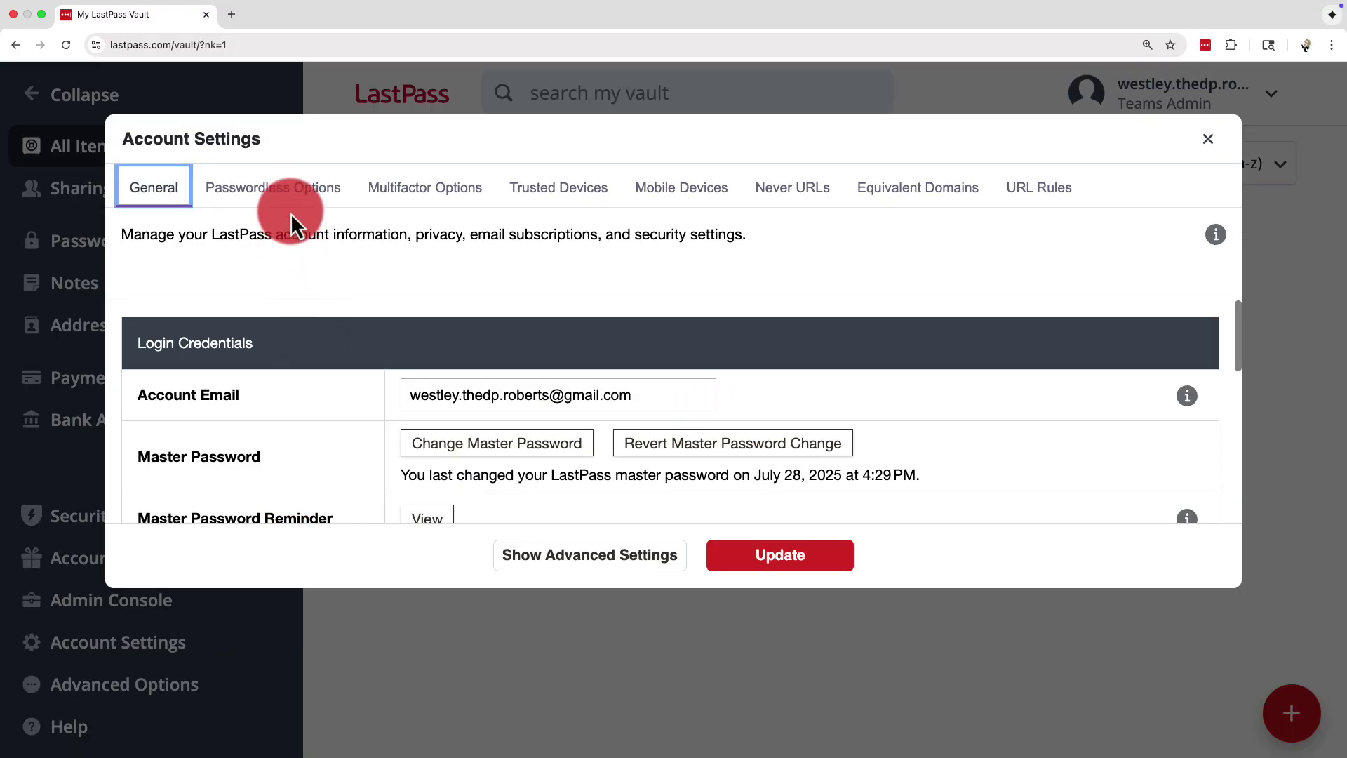
{"action": "left_click", "coordinate": [292, 206]}
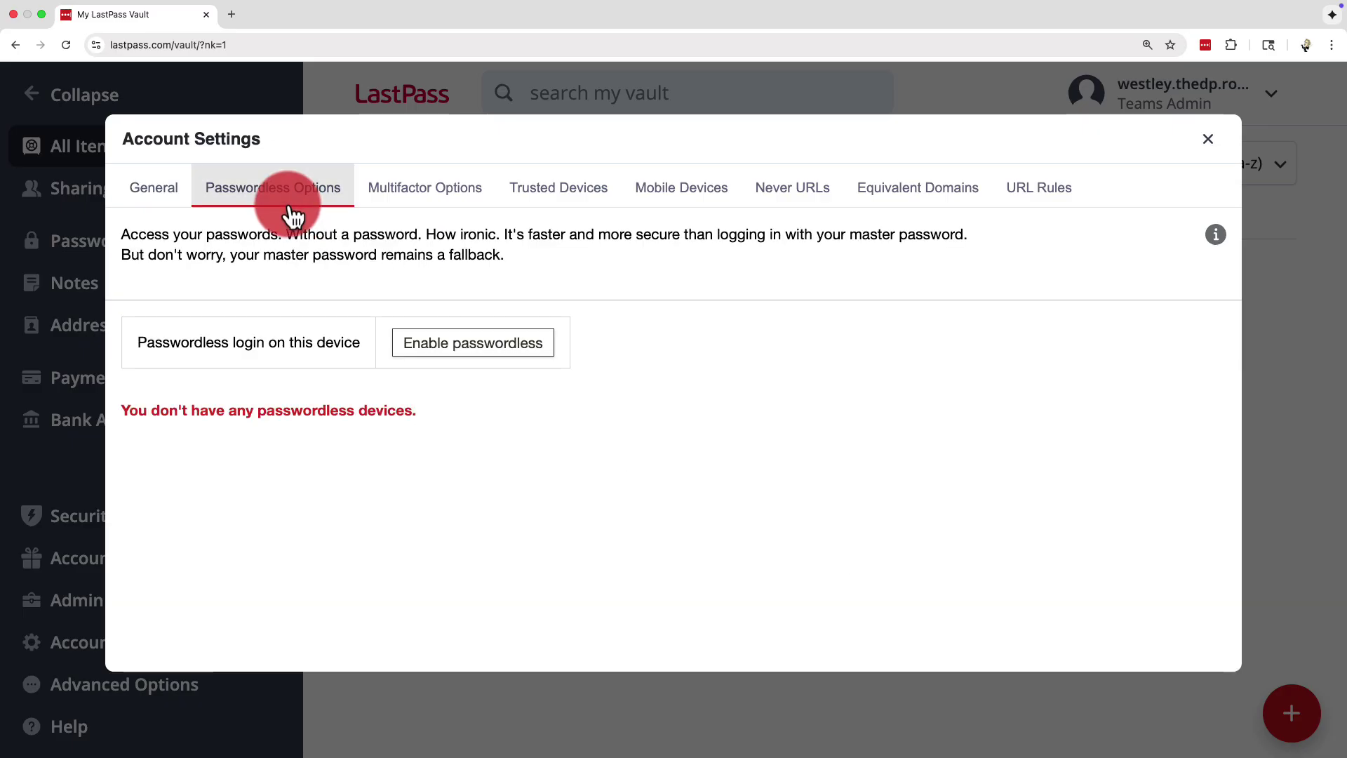
{"action": "left_click", "coordinate": [432, 338]}
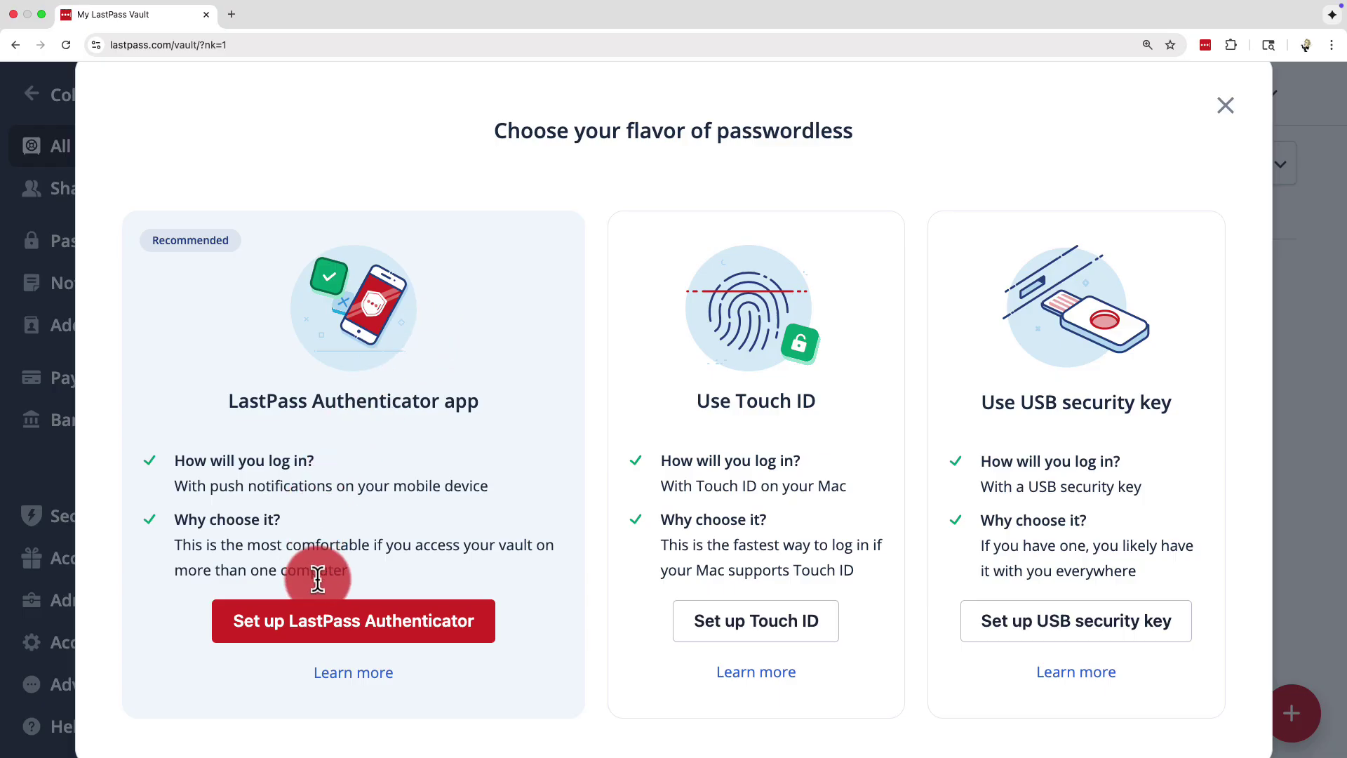
{"action": "left_click", "coordinate": [334, 622]}
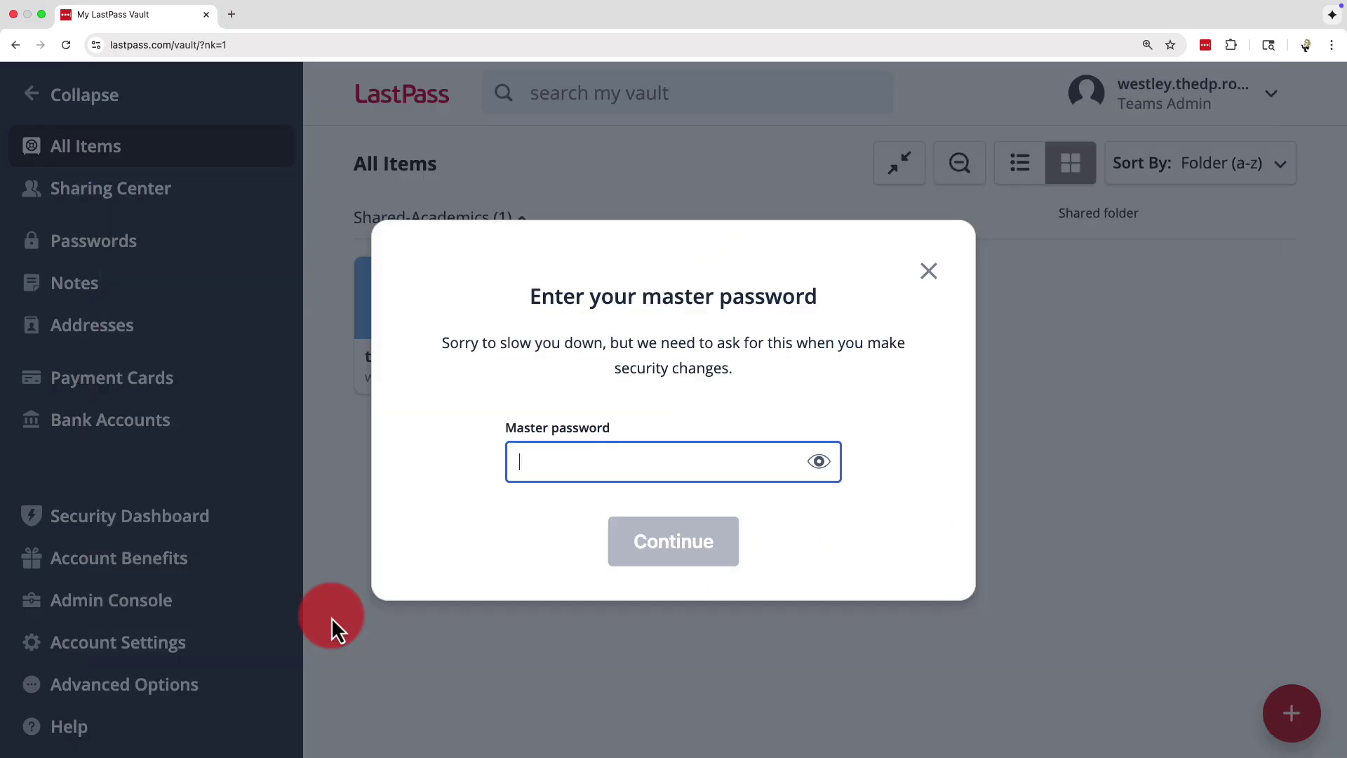
{"action": "type", "text": "•••••"}
{"action": "key", "text": "Return"}
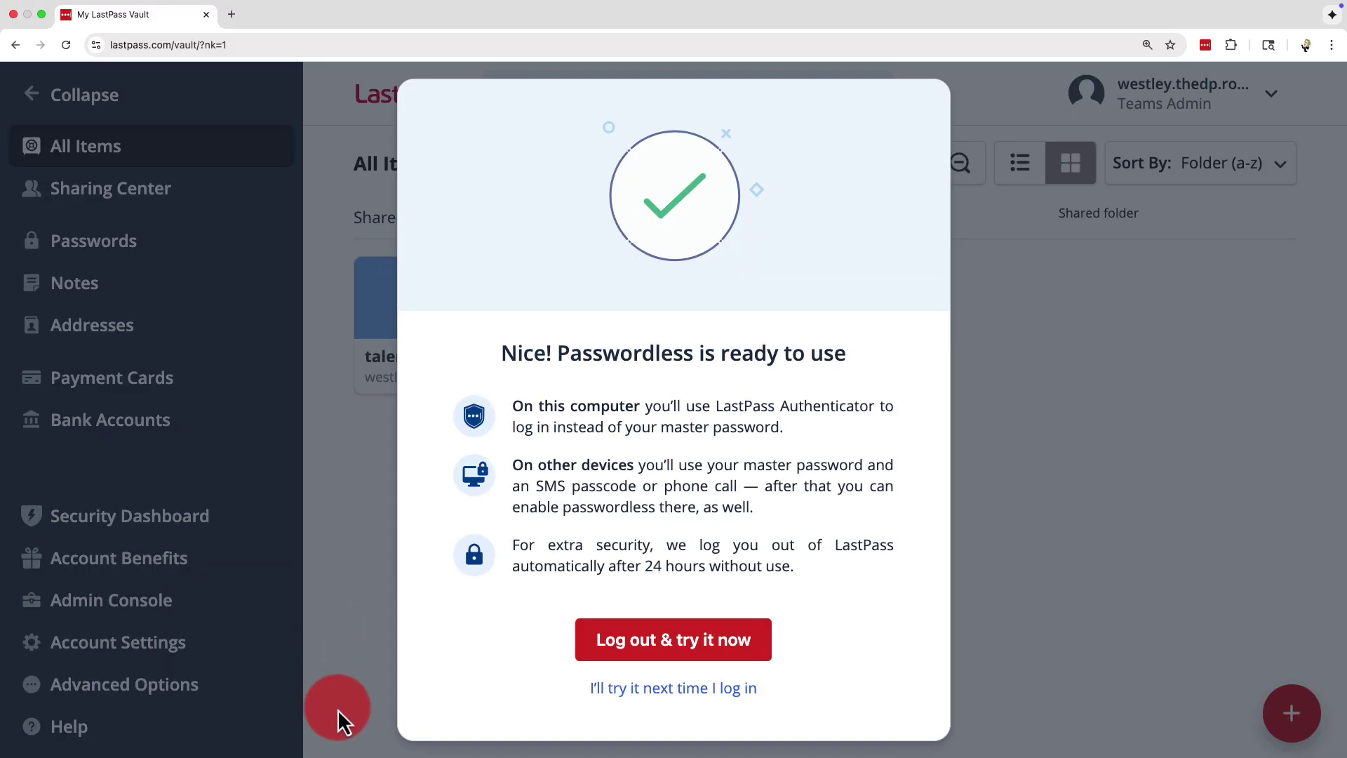
Log out and request a passwordless sign-in via LastPass Authenticator from the extension.
{"action": "left_click", "coordinate": [622, 652]}
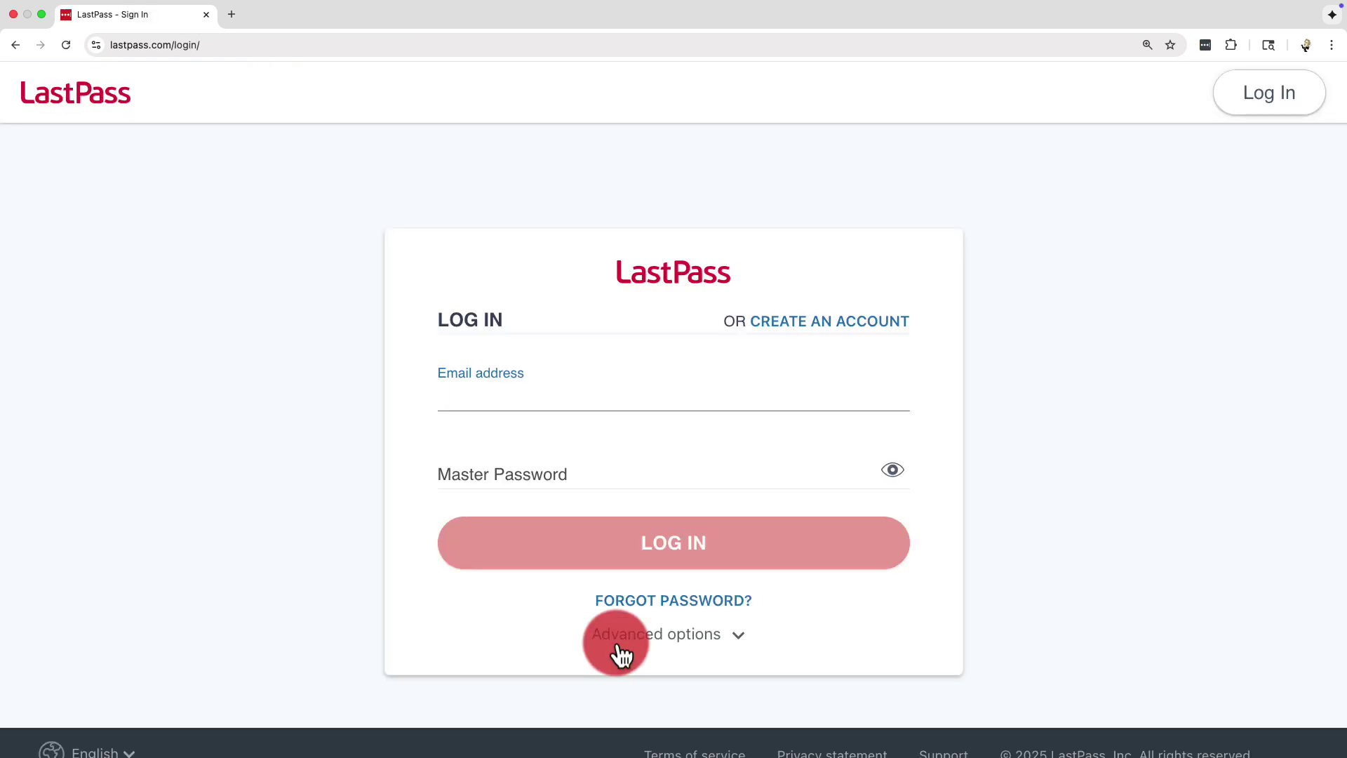
{"action": "left_click", "coordinate": [1206, 42]}
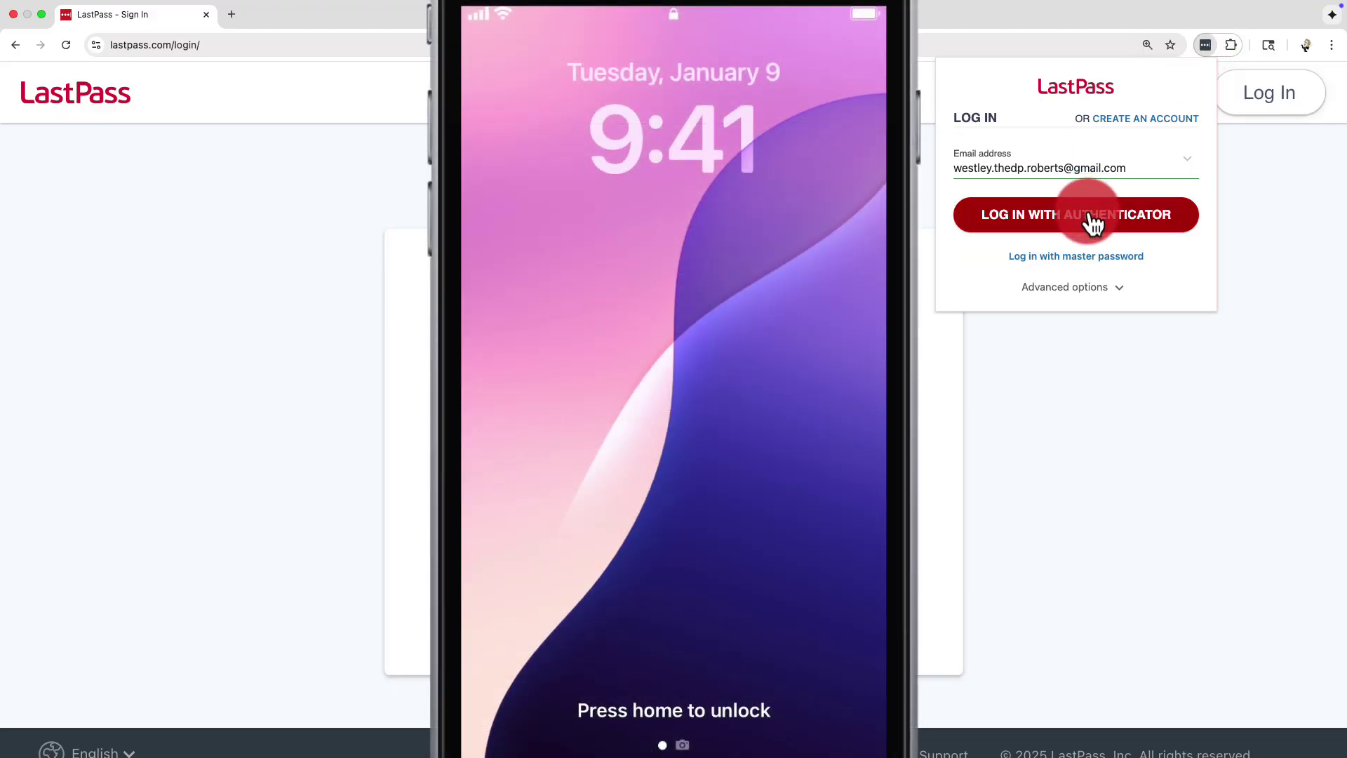
{"action": "left_click", "coordinate": [1093, 221]}
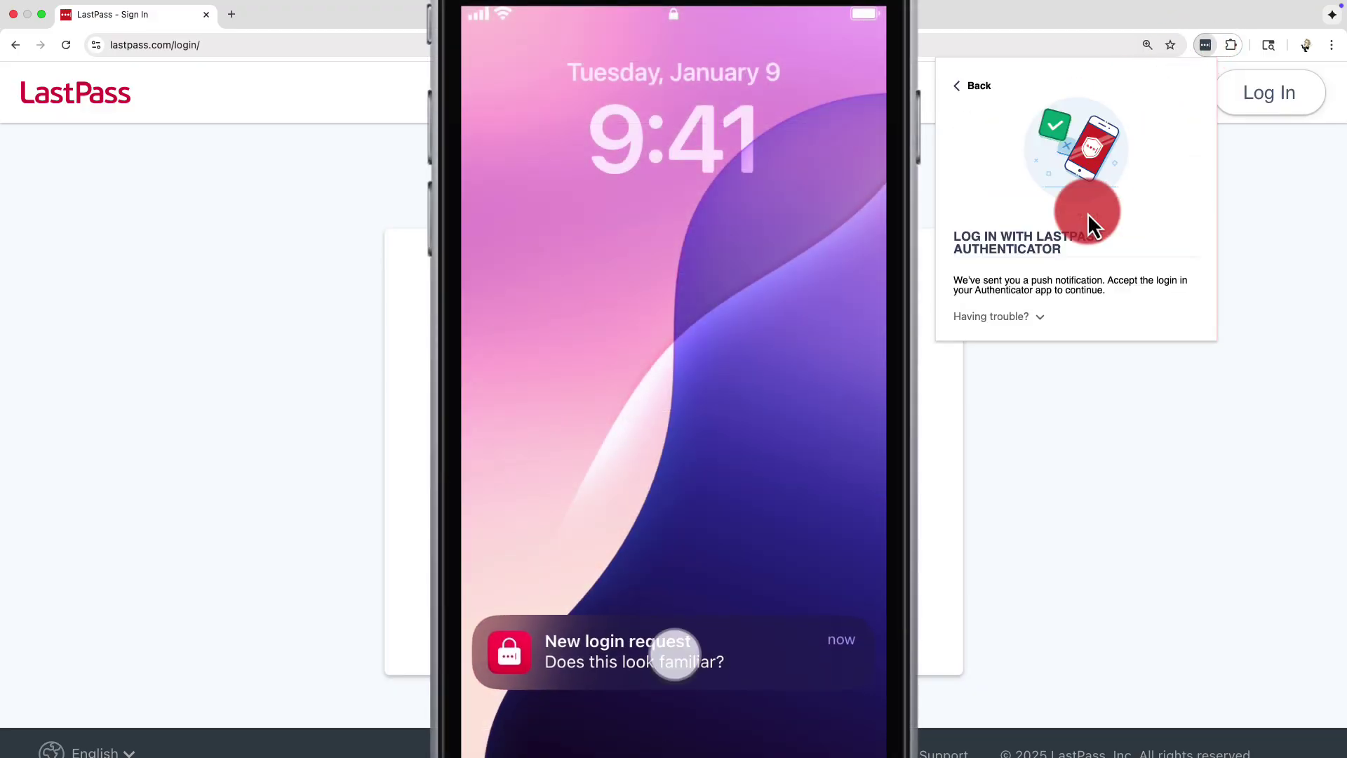